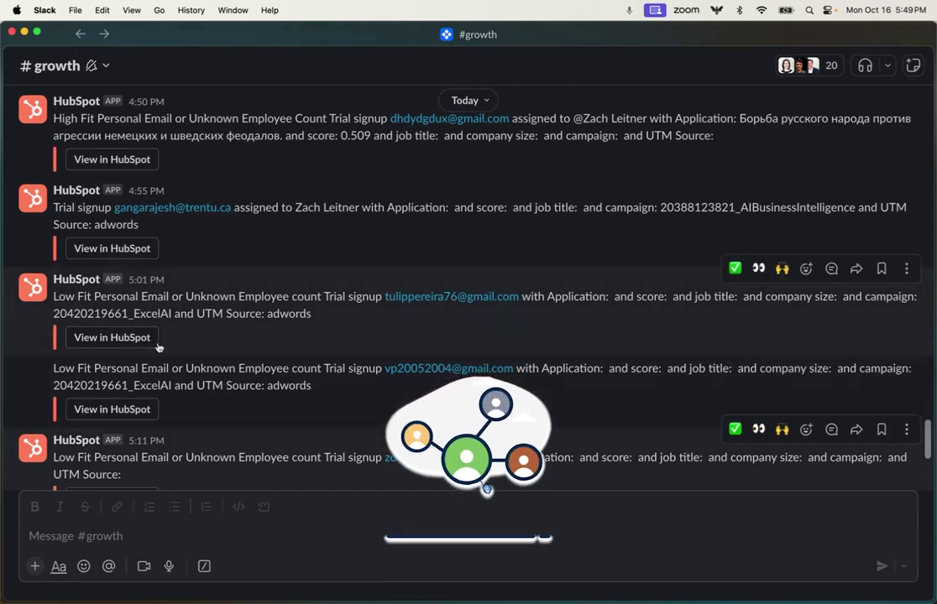
# - Check the HubSpot app's profile card, then highlight 'Low Fit' in the 5:01 PM alert
pyautogui.click(83, 281)
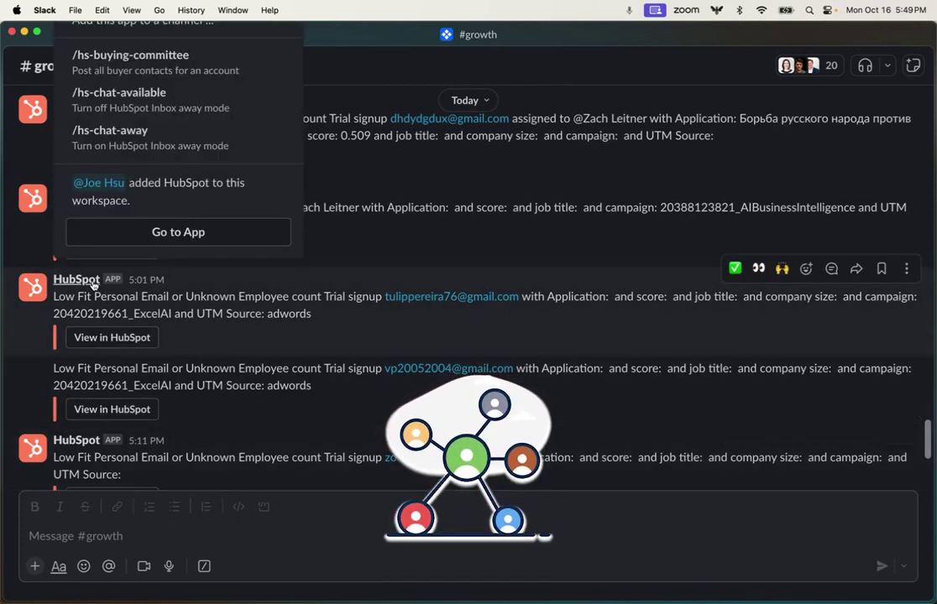
pyautogui.click(132, 298)
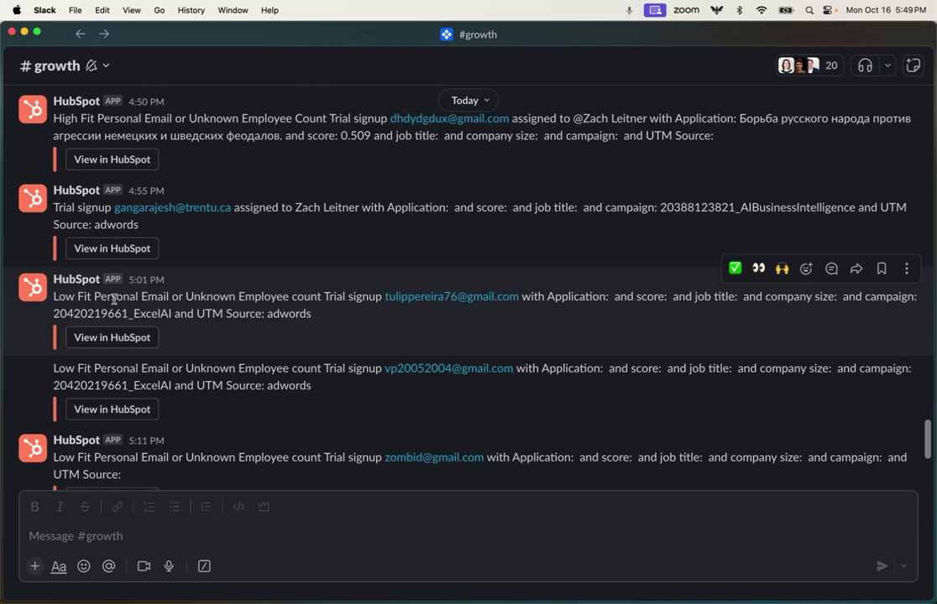
pyautogui.doubleClick(77, 297)
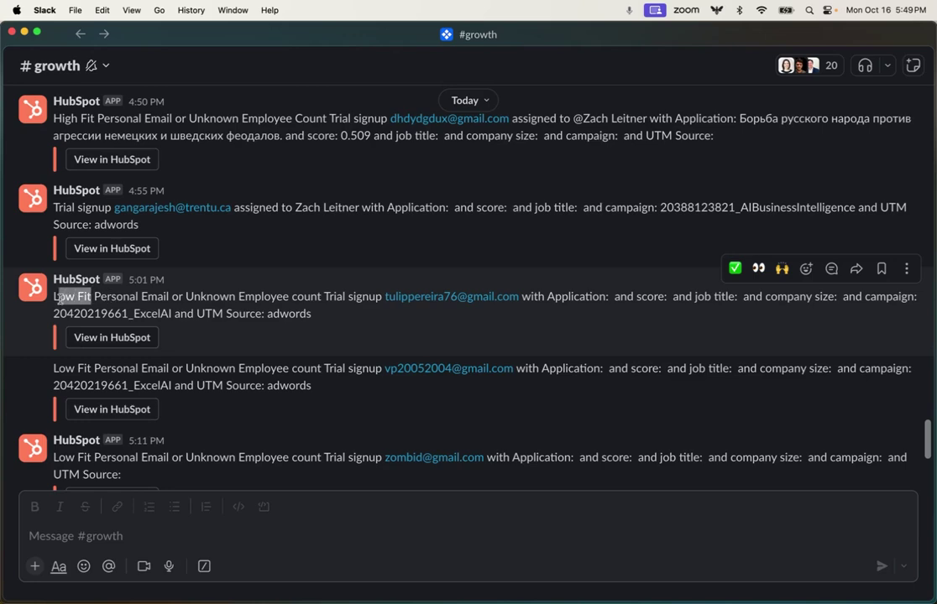
pyautogui.moveTo(76, 297); pyautogui.dragTo(56, 297)
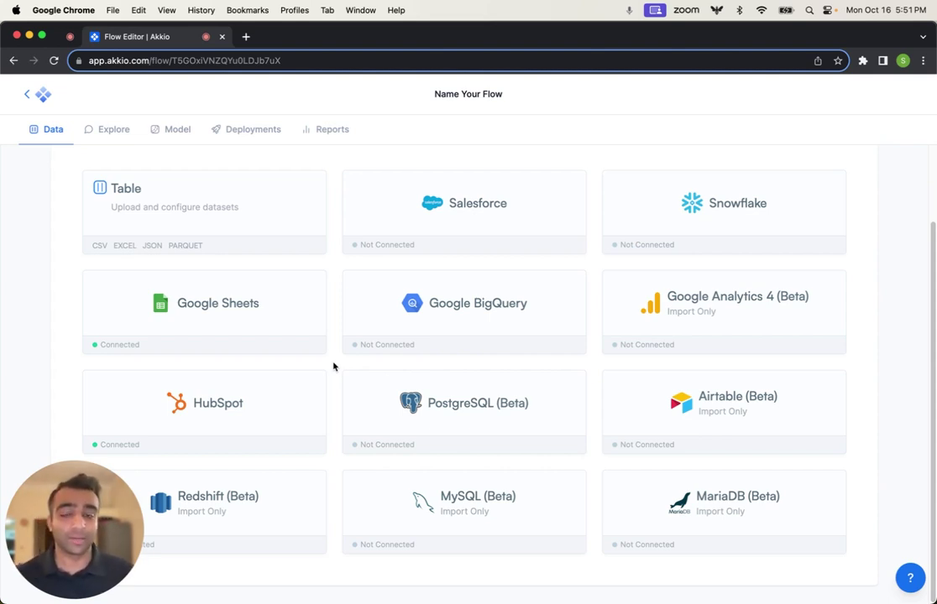
# - Back from the flows list, widen the Prospect ID column and inspect Lead Origin's statistics
pyautogui.click(28, 94)
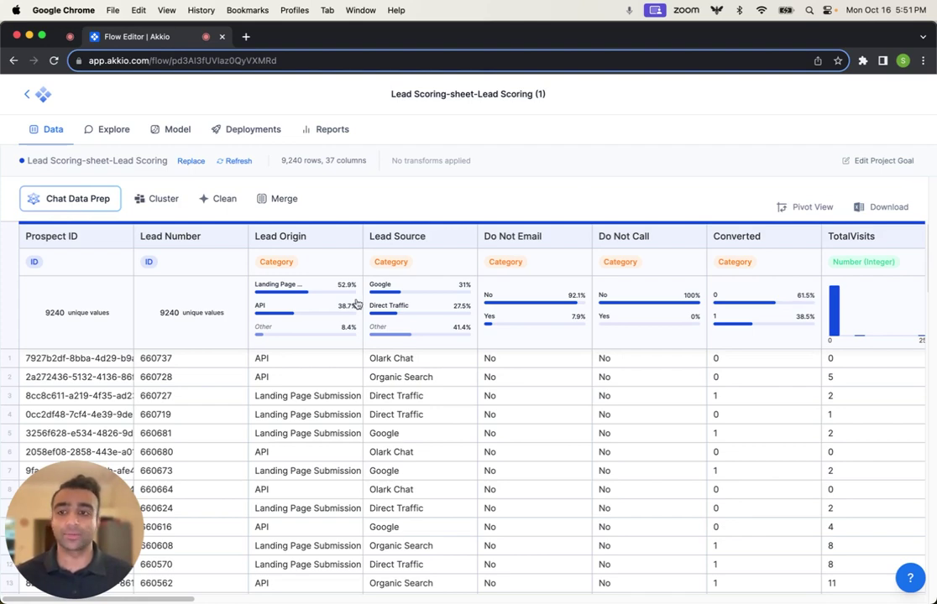
pyautogui.moveTo(133, 236); pyautogui.dragTo(239, 226)
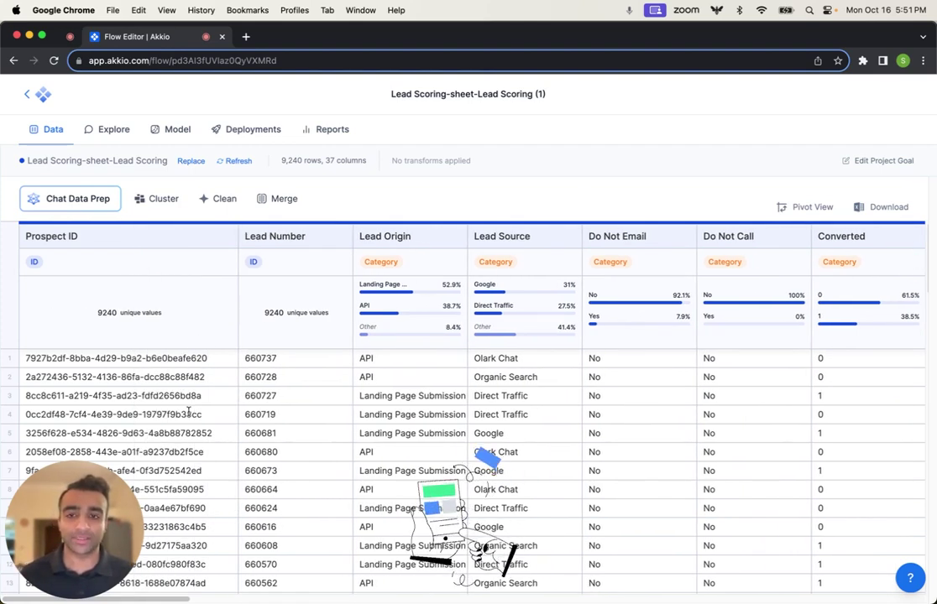
pyautogui.click(431, 323)
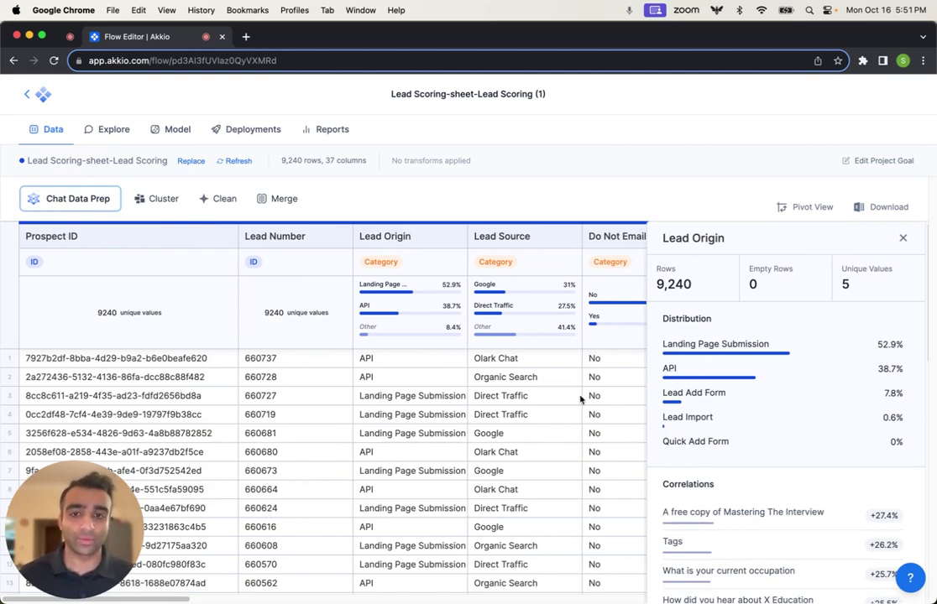
pyautogui.click(530, 357)
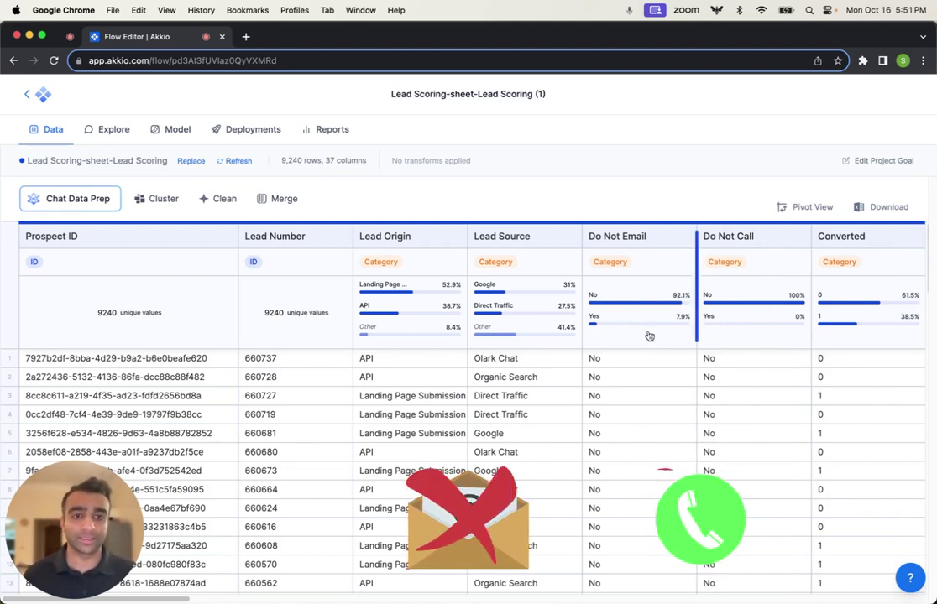
# - Scroll across the dataset and select the first value in the Converted column
pyautogui.moveTo(153, 601); pyautogui.dragTo(252, 603)
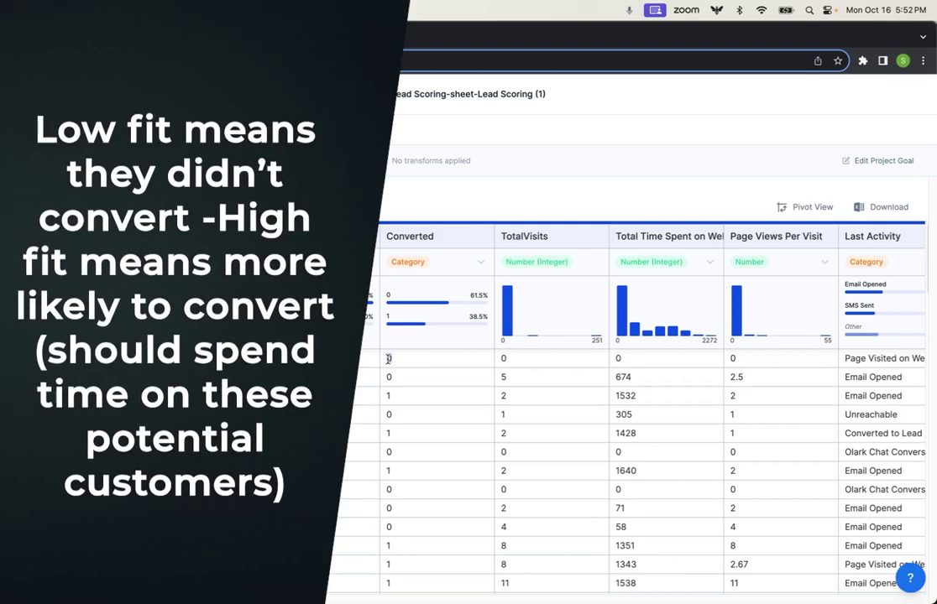
pyautogui.doubleClick(387, 358)
pyautogui.hscroll(-1, 387, 397)
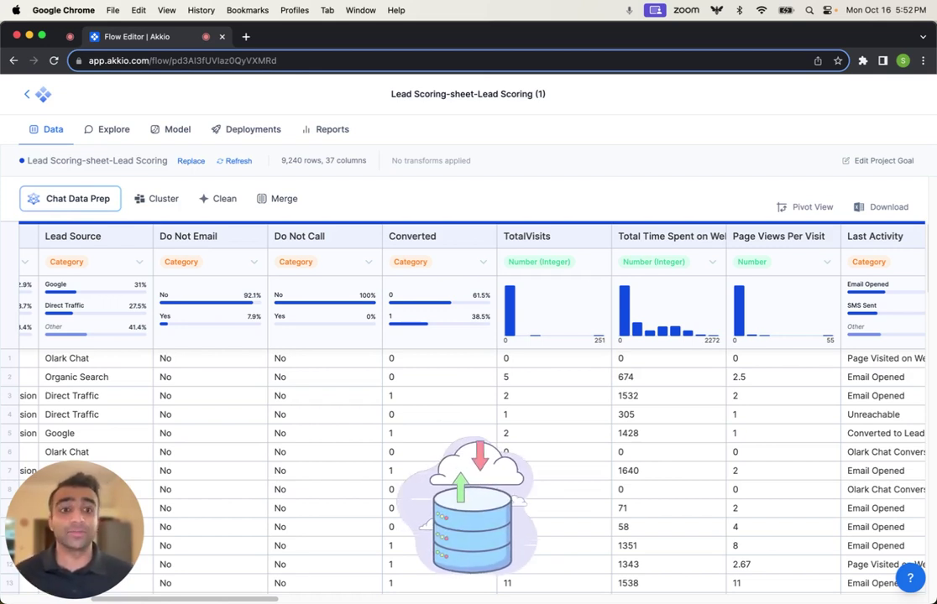
pyautogui.click(79, 199)
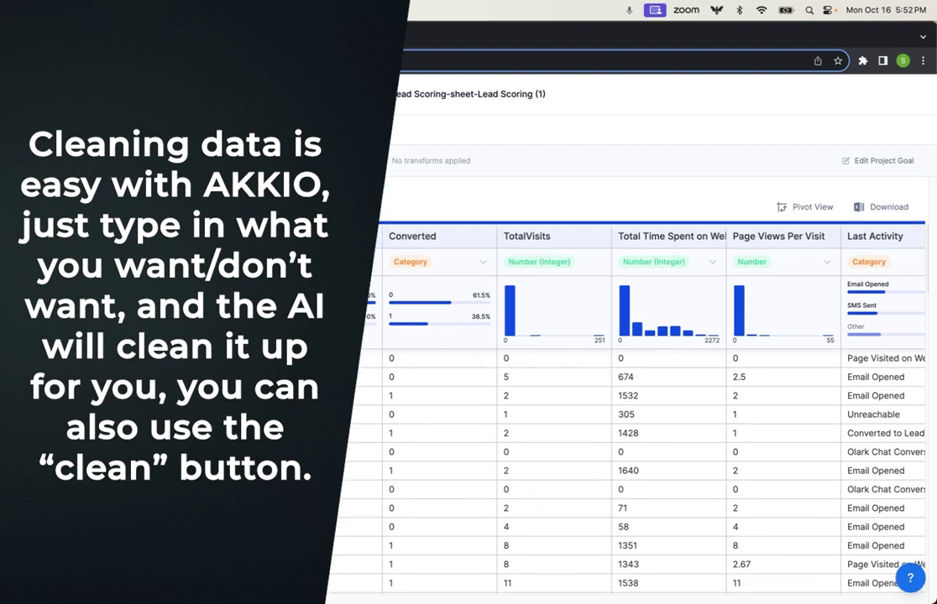
pyautogui.click(369, 206)
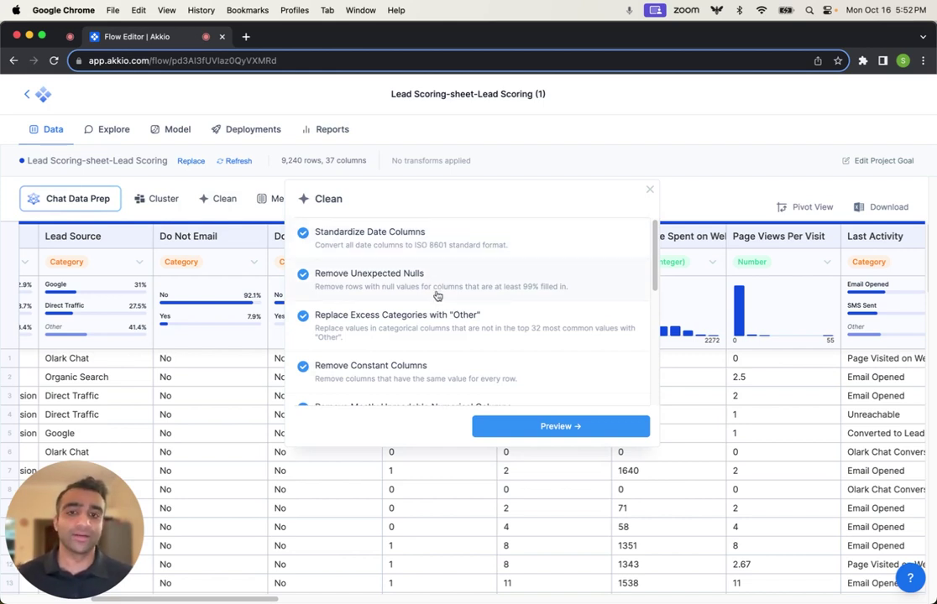
pyautogui.click(648, 191)
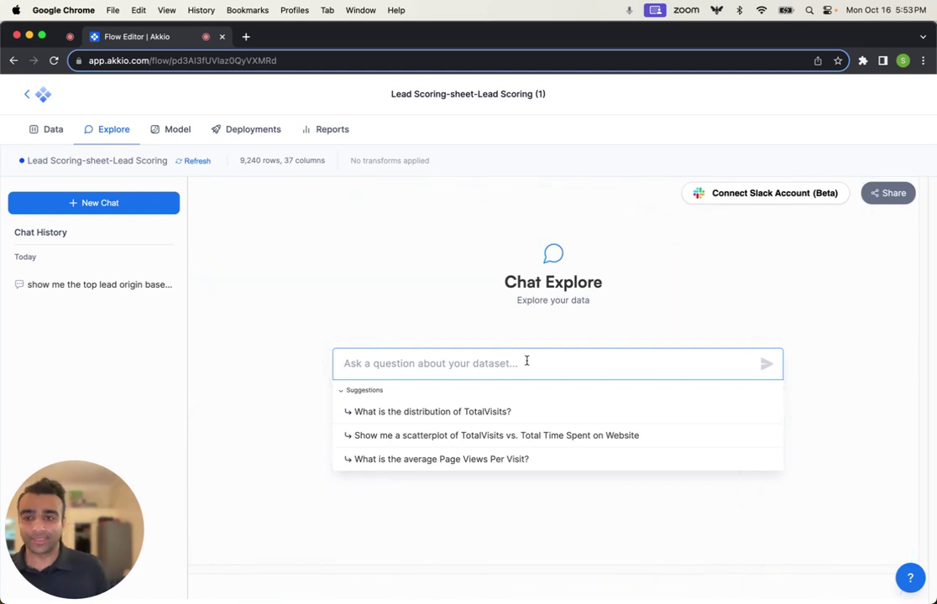
# - Ask Chat Explore to 'show me the top lead origin based on conversion rate in a chart' and inspect its bars
pyautogui.write('show me the top lead origin base')
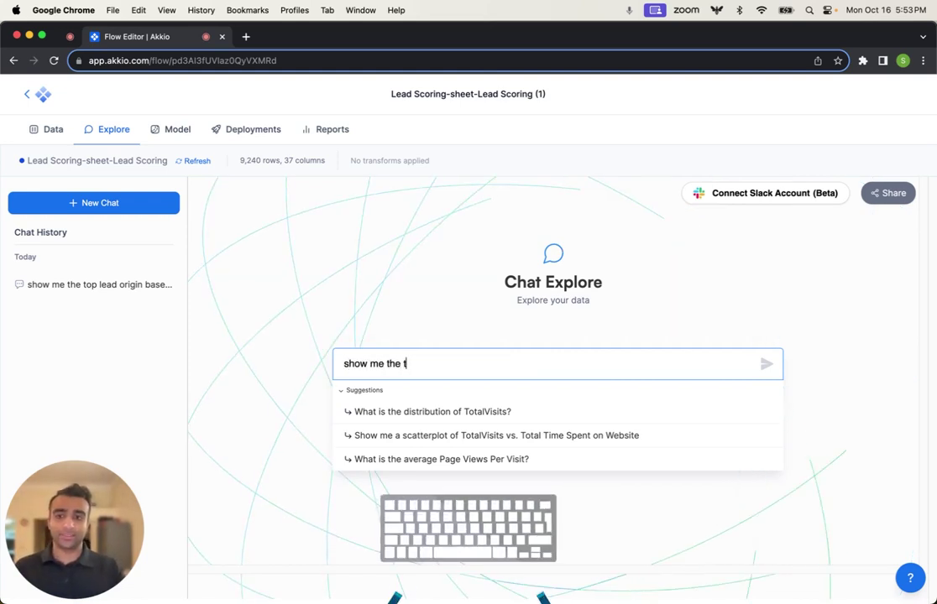
pyautogui.write('d on conversion rate in a chart')
pyautogui.press('Return')
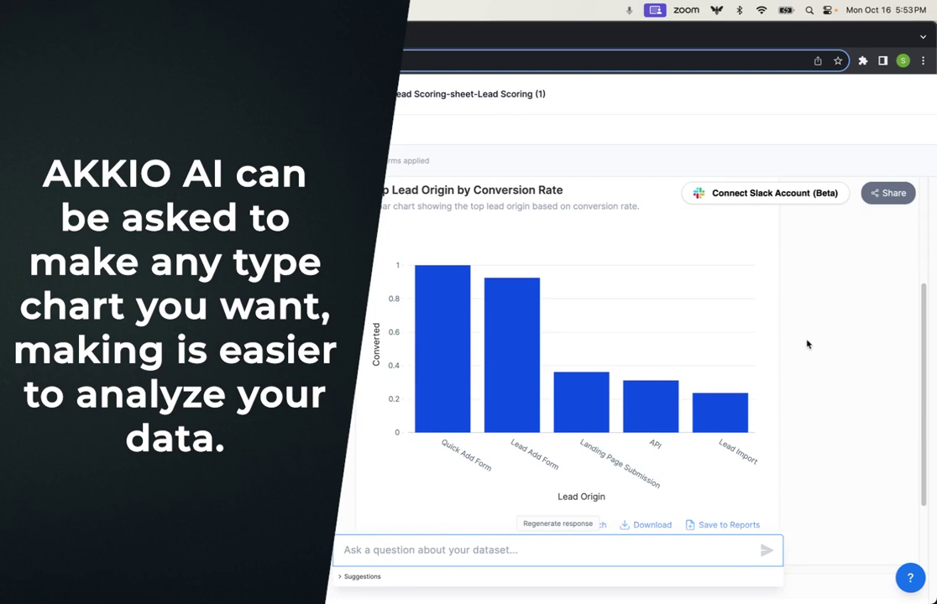
pyautogui.moveTo(444, 419)
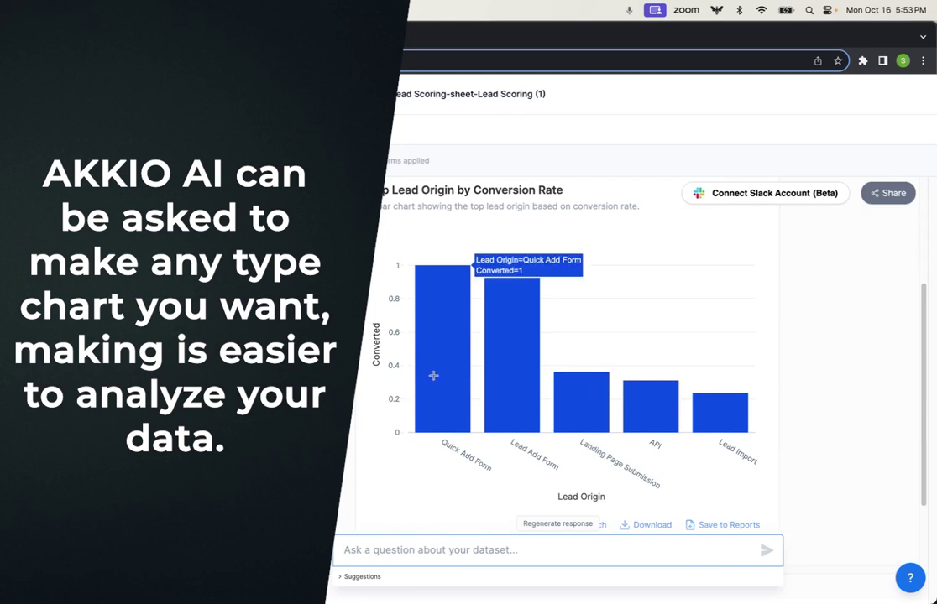
pyautogui.moveTo(516, 363)
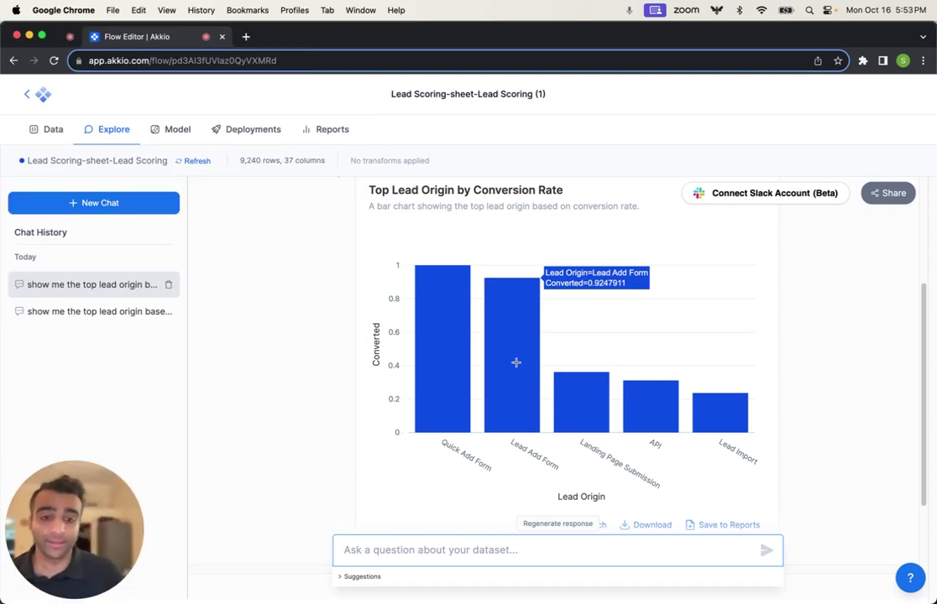
pyautogui.moveTo(584, 399)
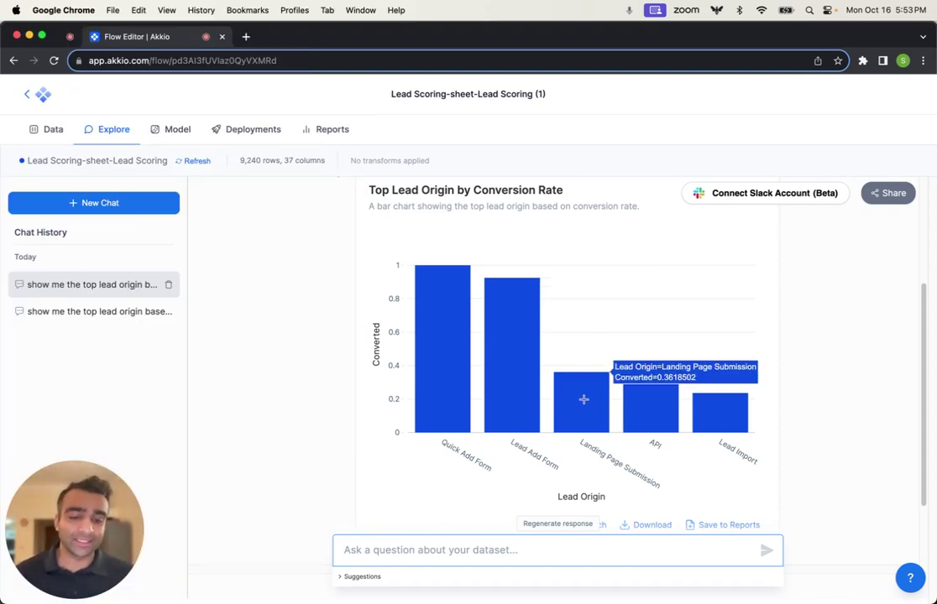
pyautogui.moveTo(646, 399)
pyautogui.moveTo(705, 402)
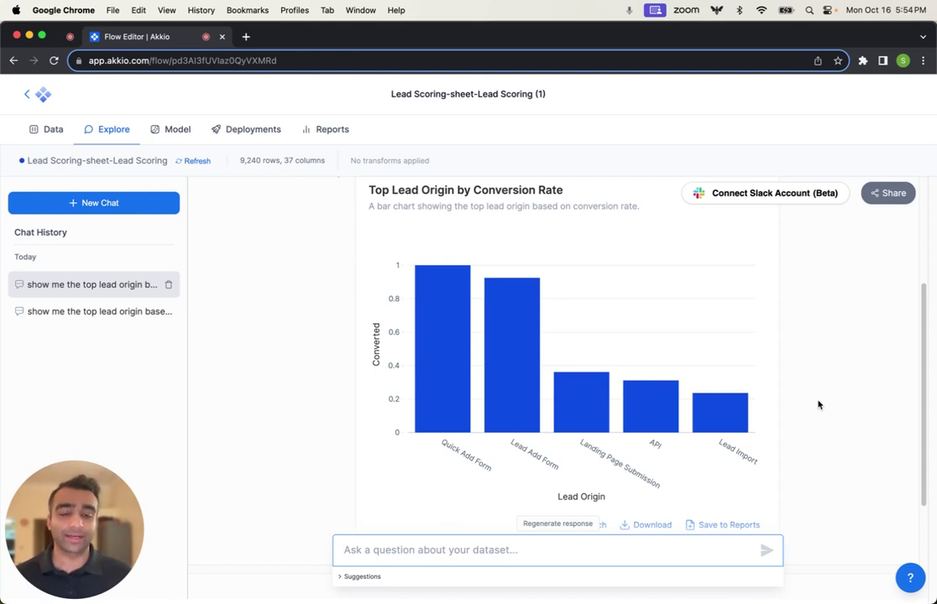
pyautogui.scroll(-2, 805, 416)
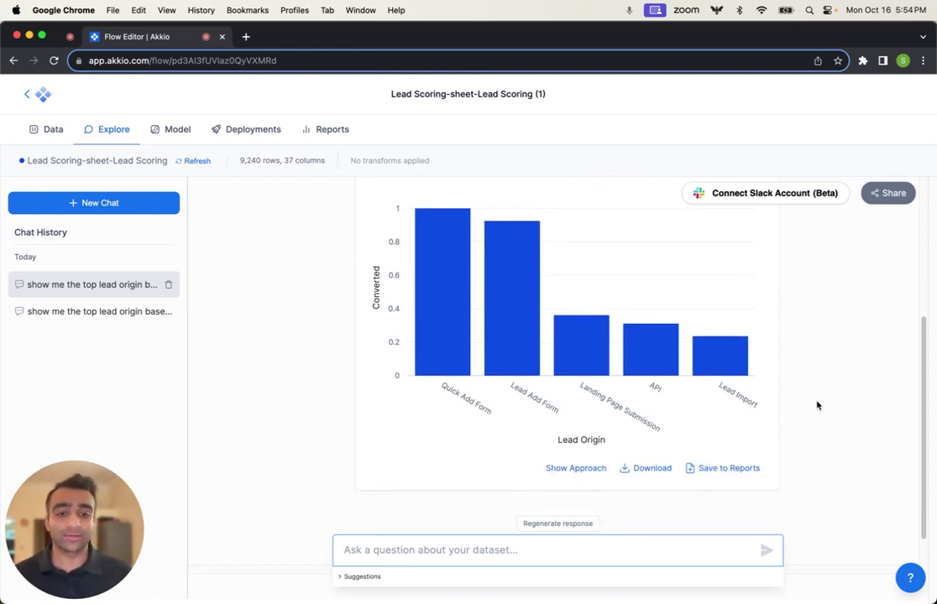
# - Save the conversion-rate chart to Reports and scroll through the saved charts
pyautogui.click(736, 472)
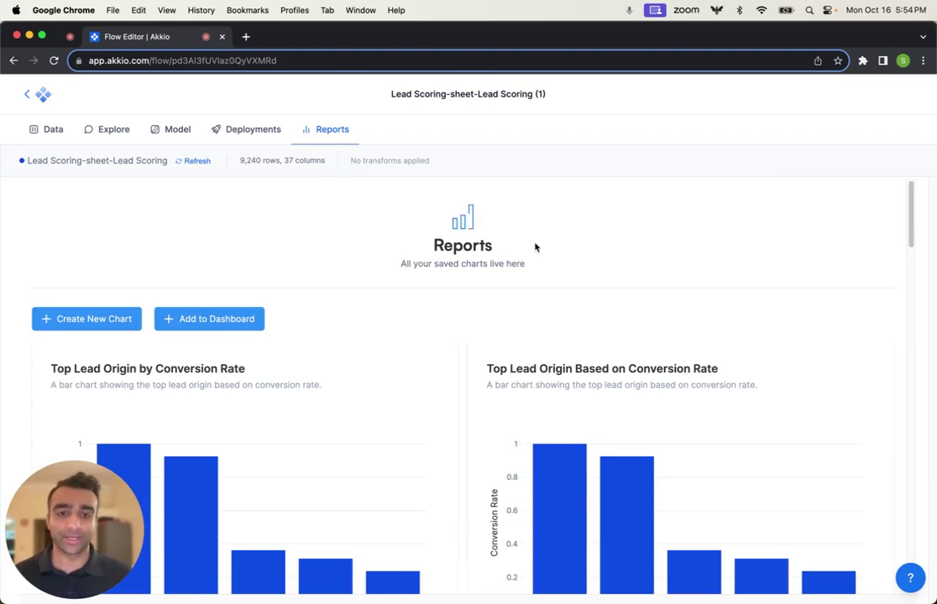
pyautogui.scroll(-5, 560, 314)
pyautogui.scroll(5, 596, 322)
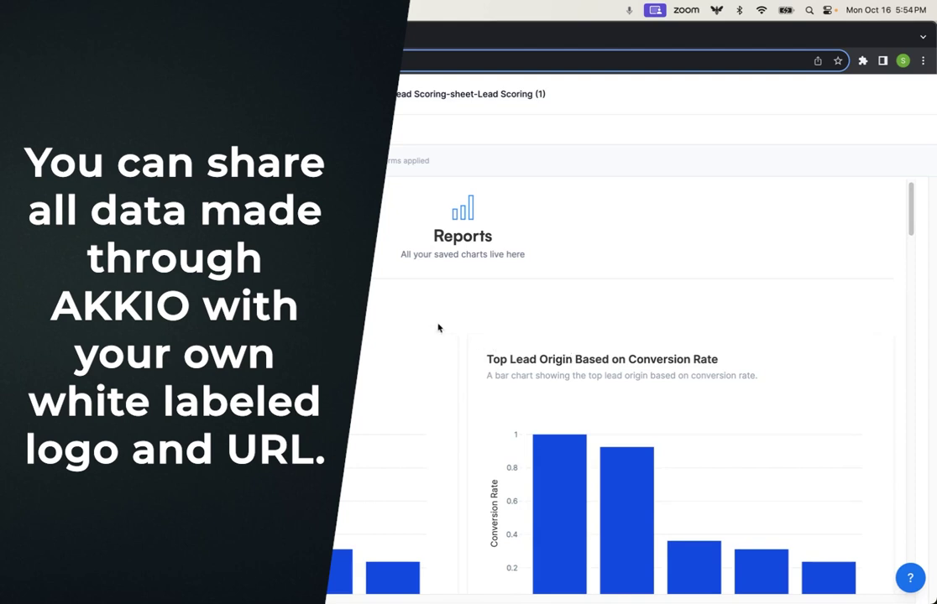
pyautogui.scroll(-5, 465, 311)
pyautogui.scroll(-2, 465, 312)
pyautogui.scroll(4, 466, 312)
pyautogui.scroll(4, 466, 312)
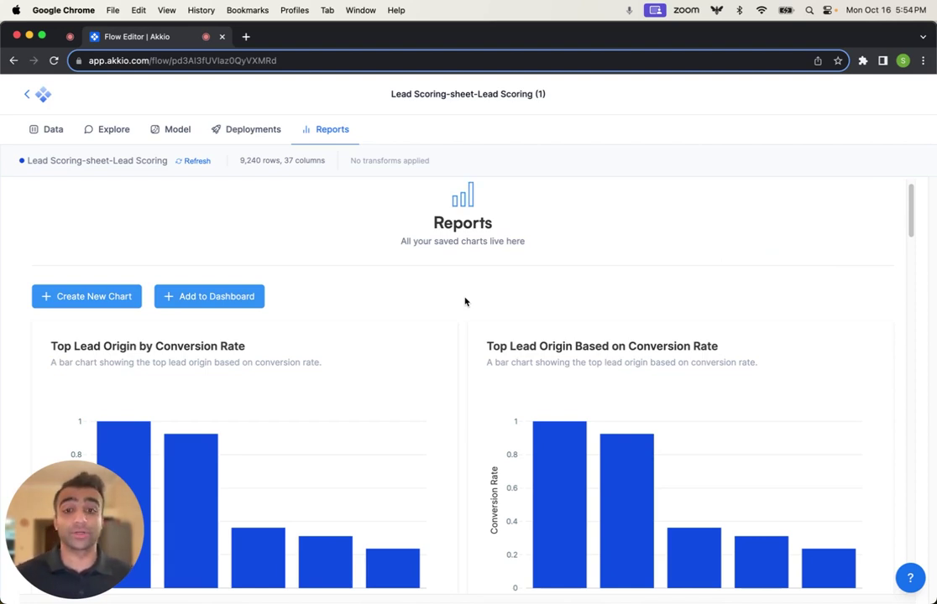
# - On the Data tab, select then clear the Converted column, and view the 94.8%-accuracy model results
pyautogui.click(50, 133)
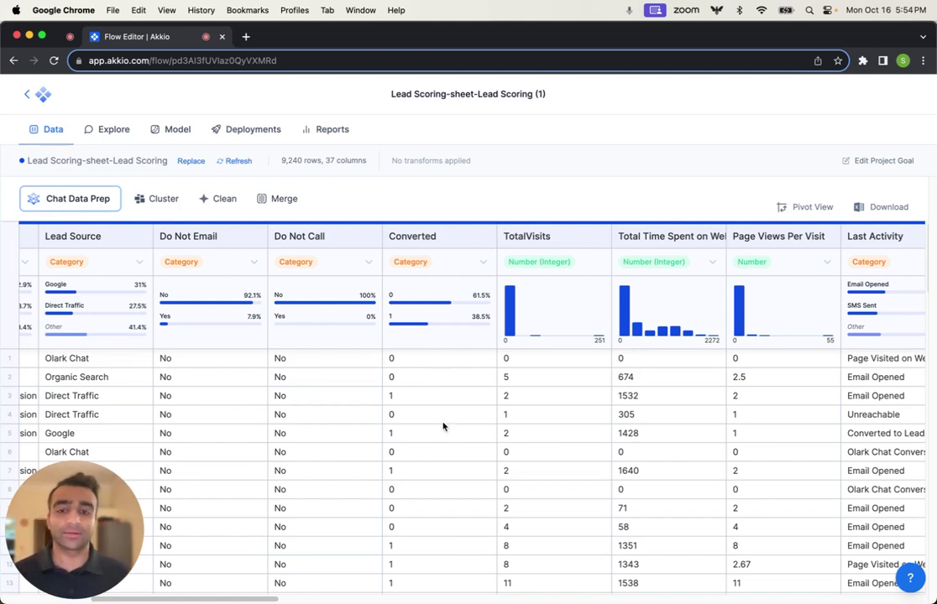
pyautogui.click(415, 441)
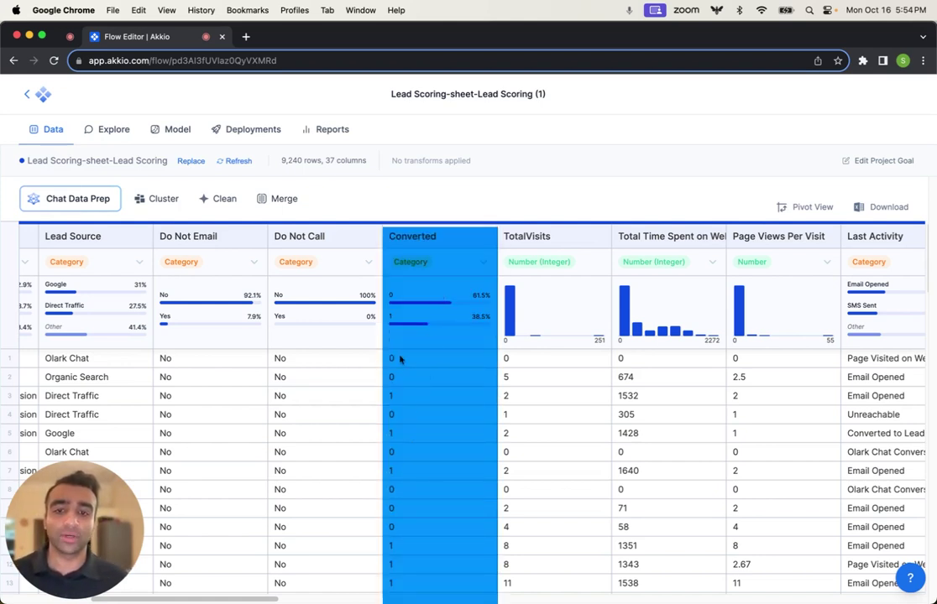
pyautogui.click(444, 446)
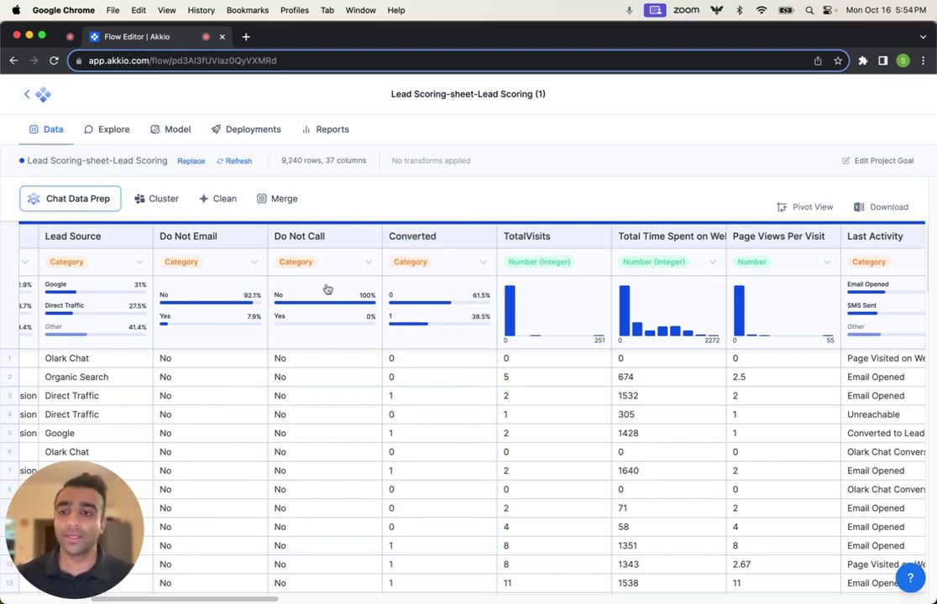
pyautogui.click(180, 131)
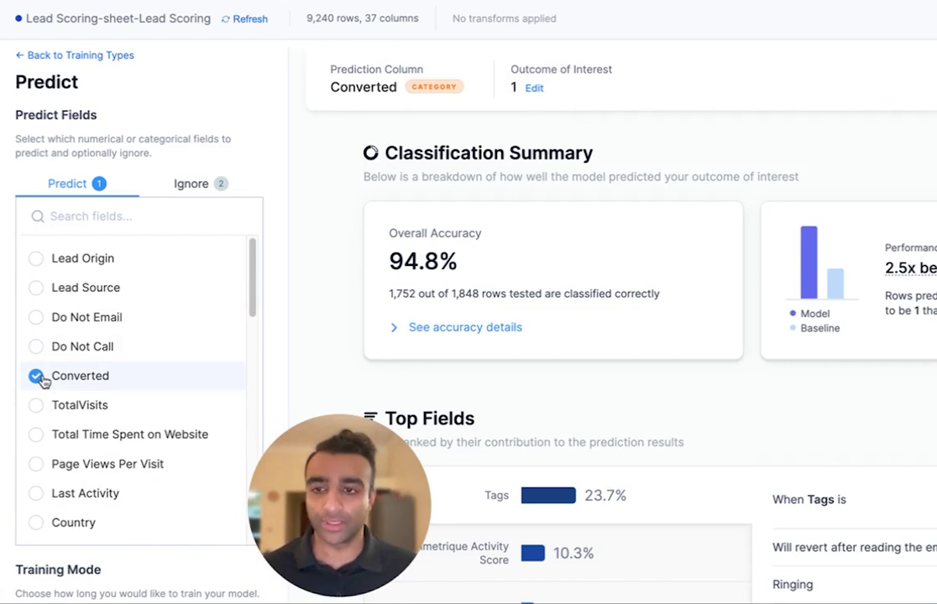
# - Show the fields the model ignores and scroll through the model results
pyautogui.click(222, 184)
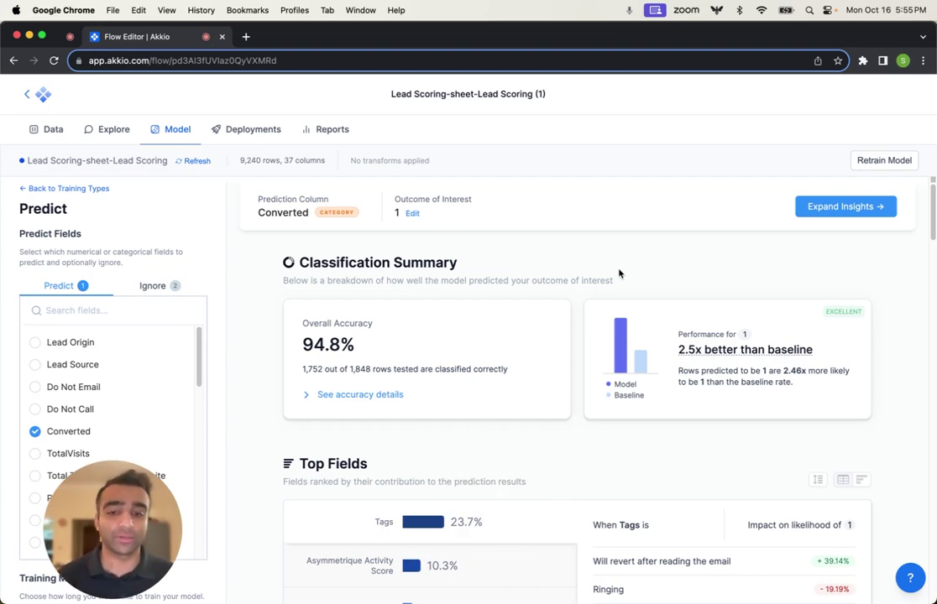
pyautogui.scroll(-1, 619, 273)
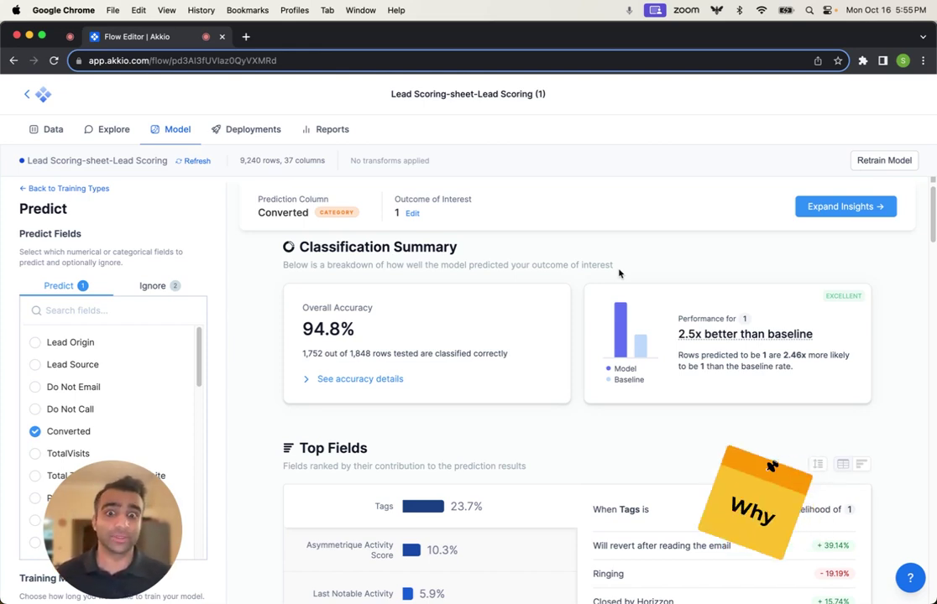
pyautogui.scroll(-1, 397, 376)
pyautogui.scroll(1, 397, 373)
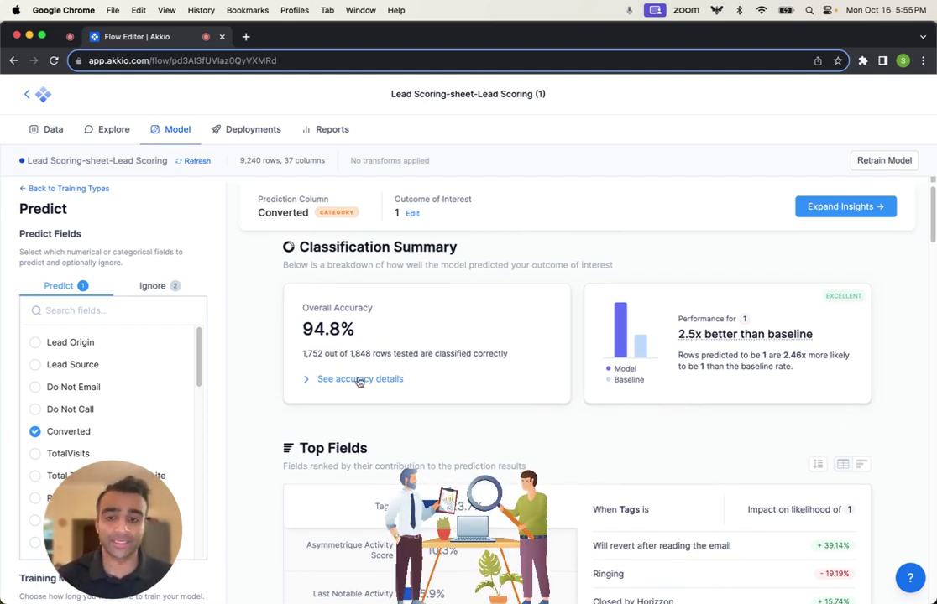
# - Expand the accuracy details and scroll past Predictive Performance and Performance Details
pyautogui.click(395, 382)
pyautogui.scroll(-3, 527, 328)
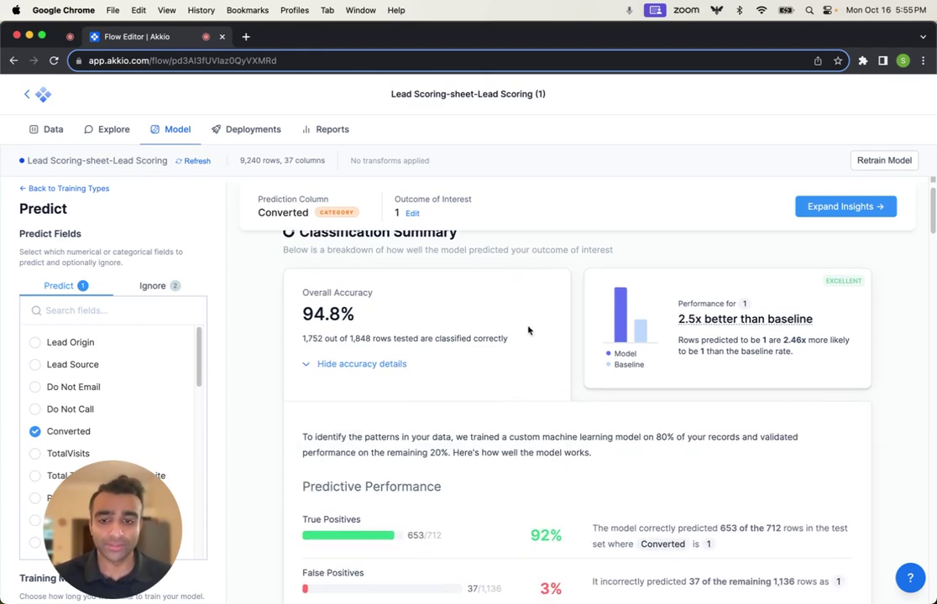
pyautogui.scroll(-2, 528, 329)
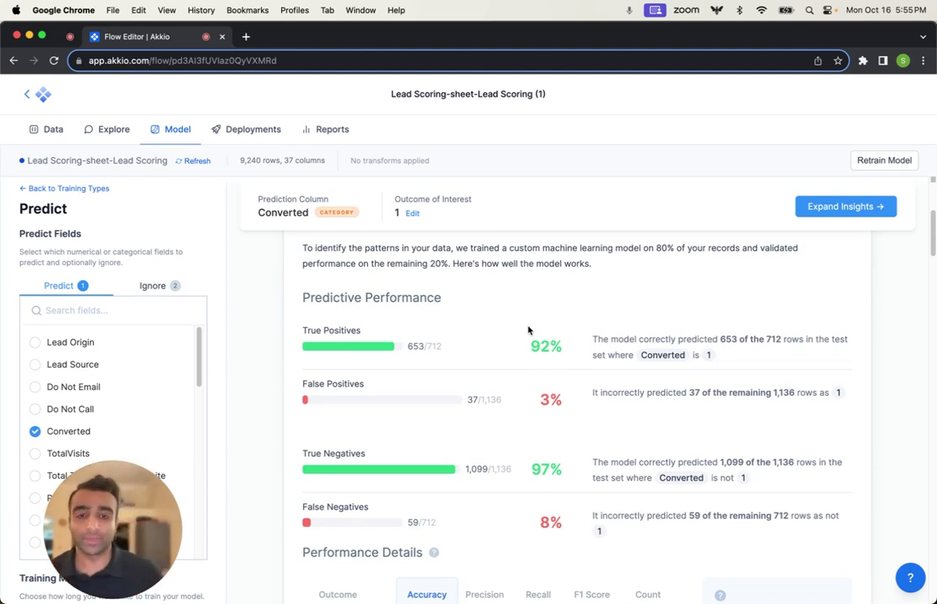
pyautogui.scroll(-2, 542, 415)
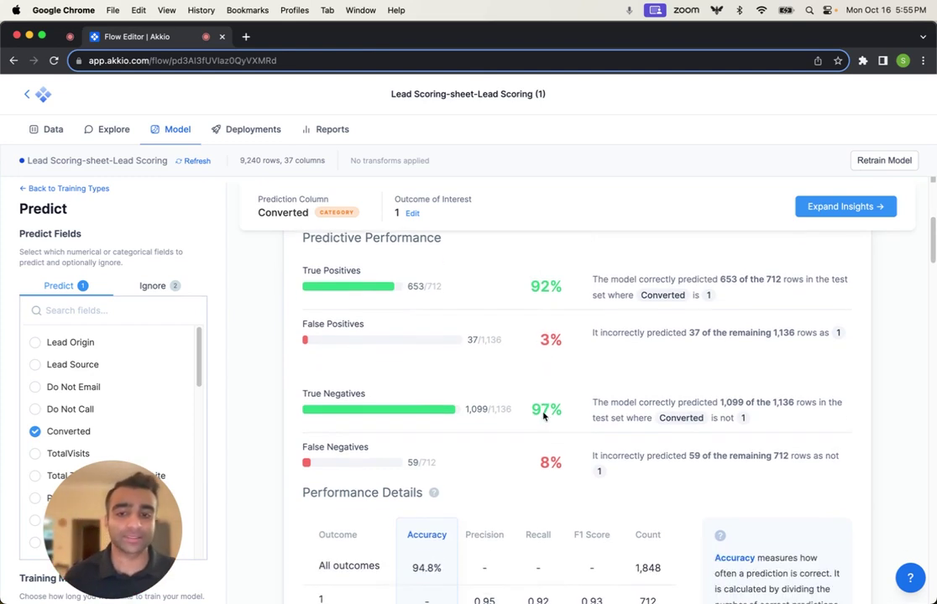
pyautogui.scroll(-2, 542, 412)
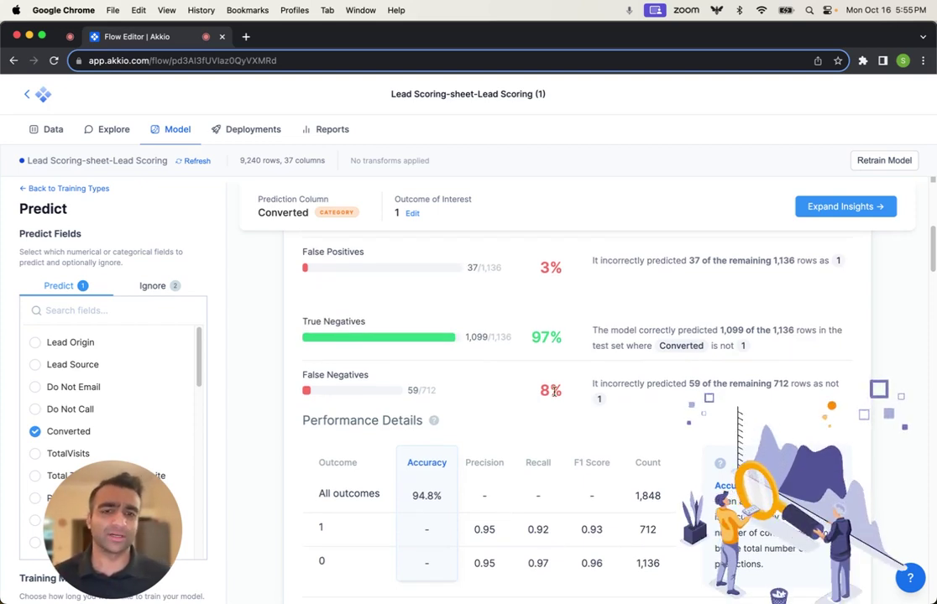
pyautogui.scroll(-1, 521, 423)
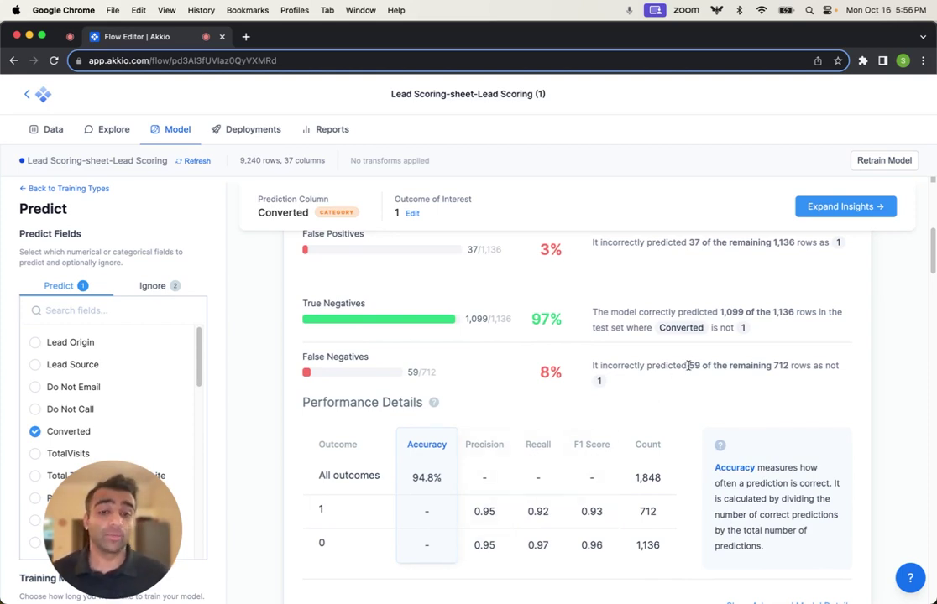
pyautogui.scroll(-5, 696, 370)
# - Expand the advanced details, highlight 'Multilayer Neural Network', then hide them and scroll toward Top Fields
pyautogui.click(794, 427)
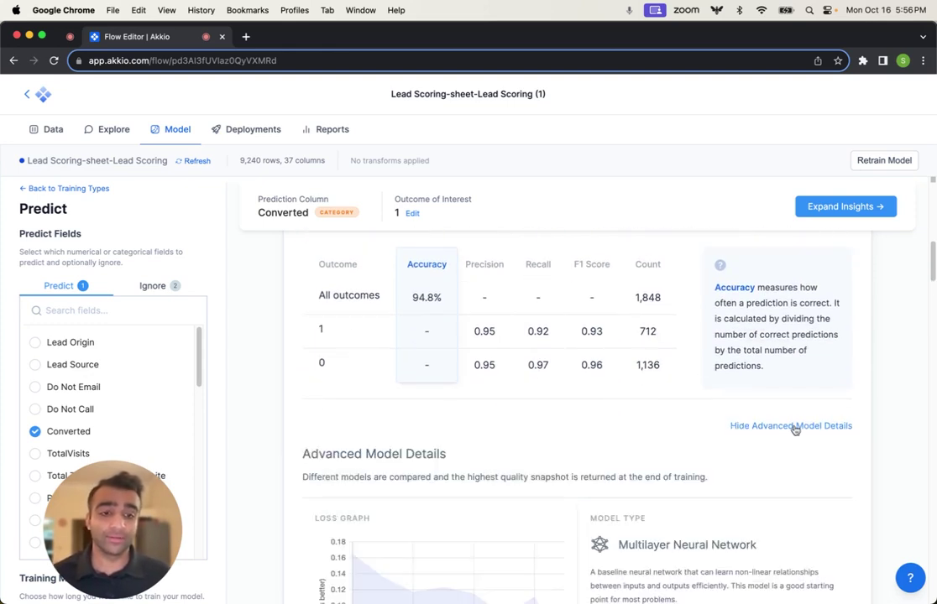
pyautogui.scroll(-2, 652, 399)
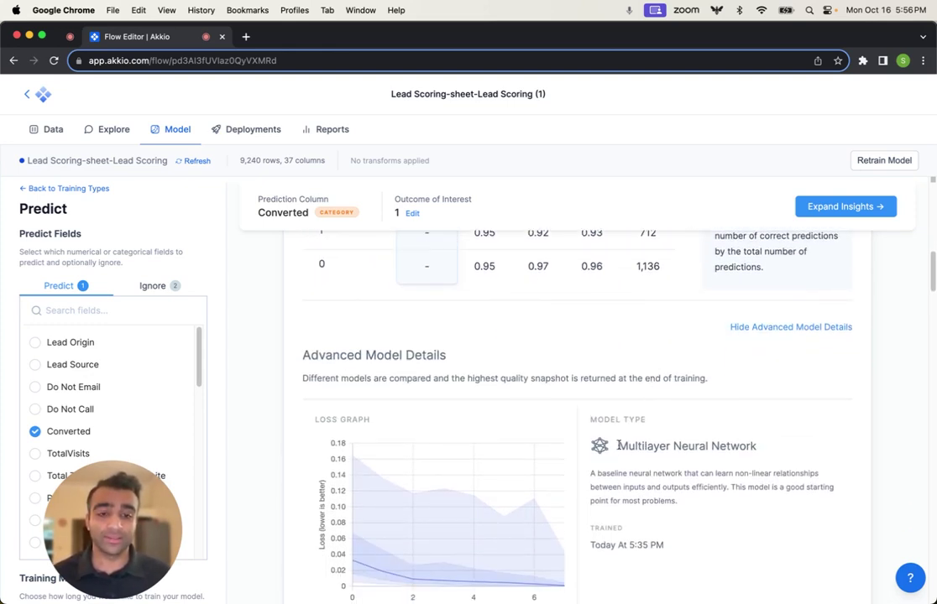
pyautogui.moveTo(619, 446); pyautogui.dragTo(754, 447)
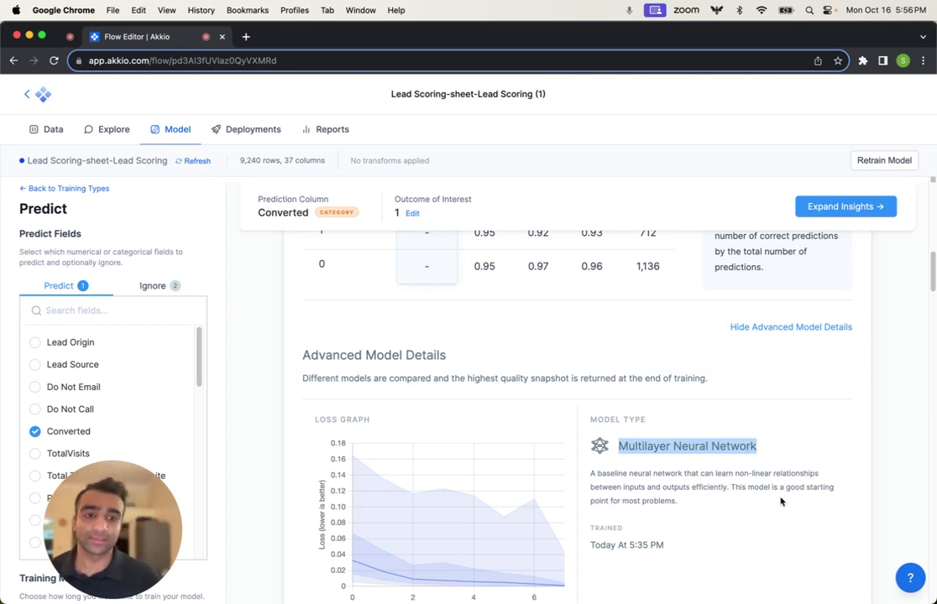
pyautogui.click(791, 327)
pyautogui.scroll(-2, 848, 369)
# - Open the Total Time Spent on Website breakdown, where 1070 to 2226 raises conversion likelihood 19.56%
pyautogui.scroll(-1, 879, 394)
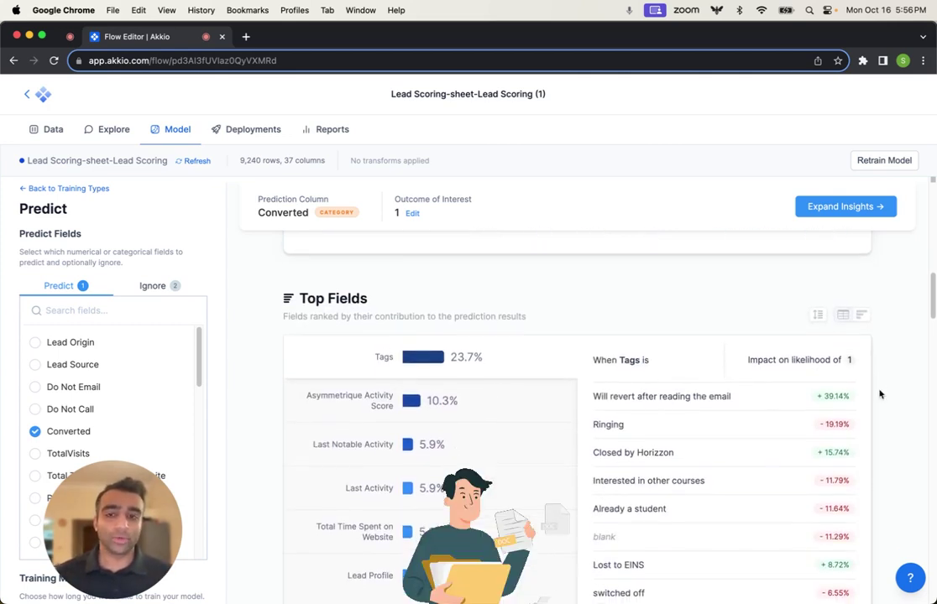
pyautogui.scroll(-1, 880, 393)
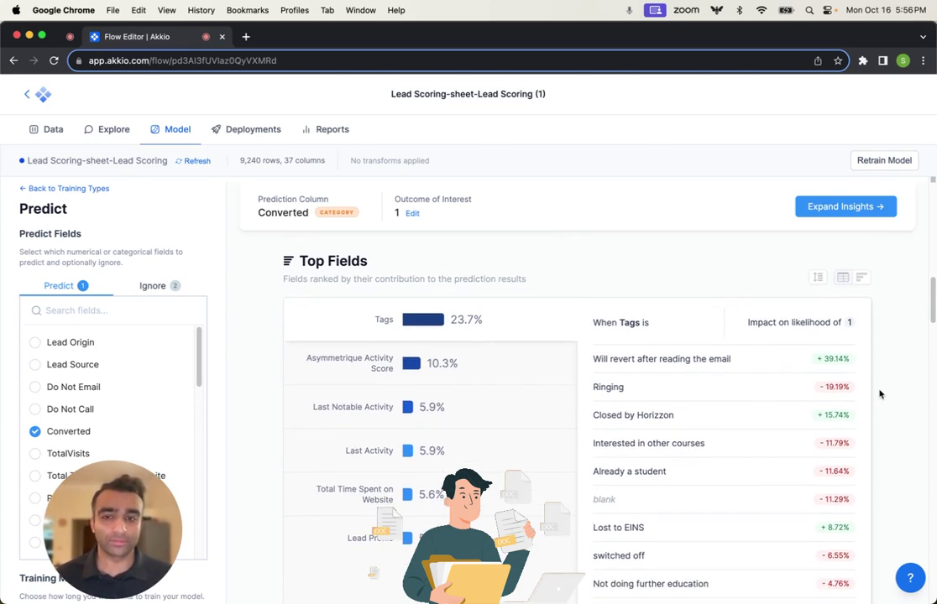
pyautogui.scroll(-1, 880, 394)
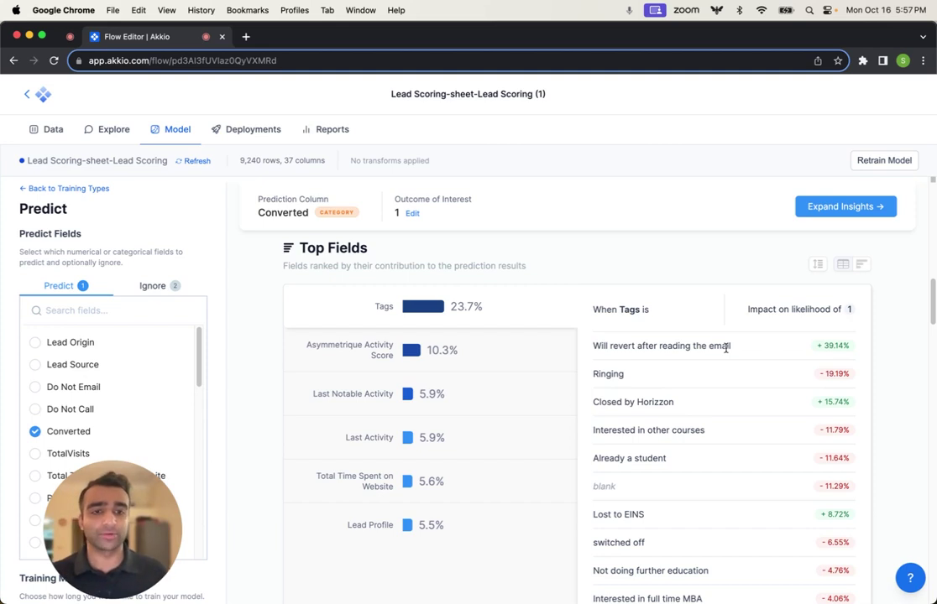
pyautogui.click(424, 490)
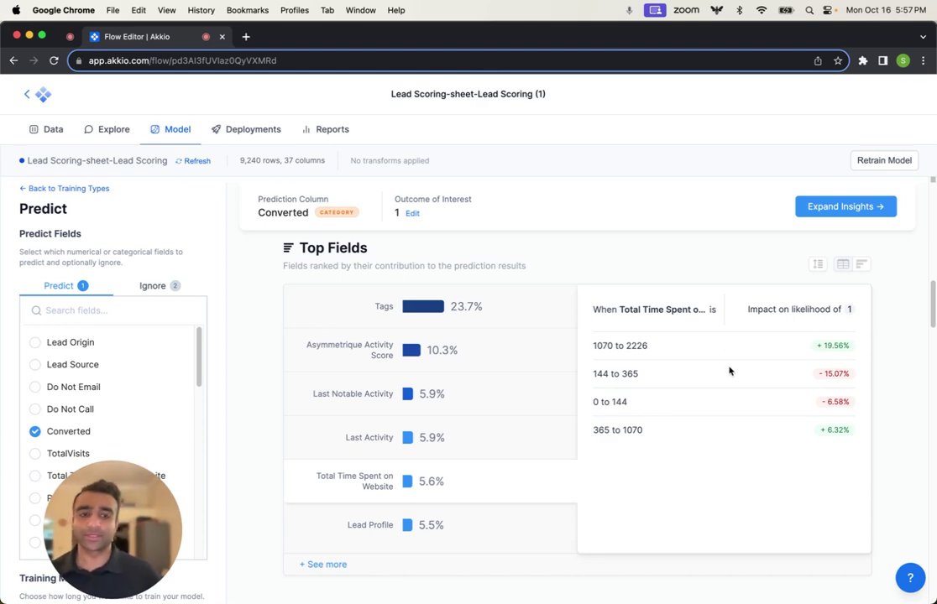
# - Scroll down the Model page to the Segments section's Key Similarities table for likely converters
pyautogui.scroll(-10, 729, 378)
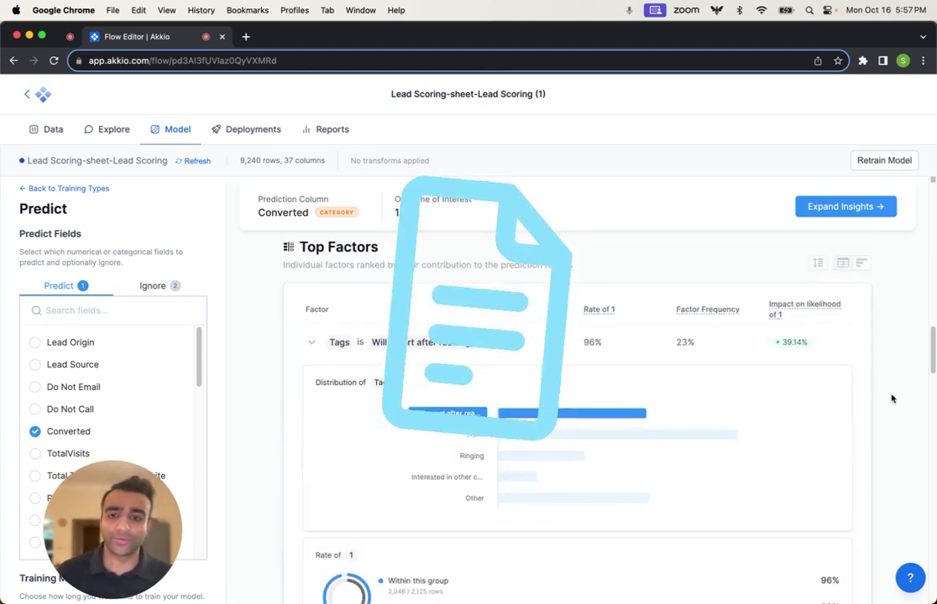
pyautogui.scroll(-8, 891, 399)
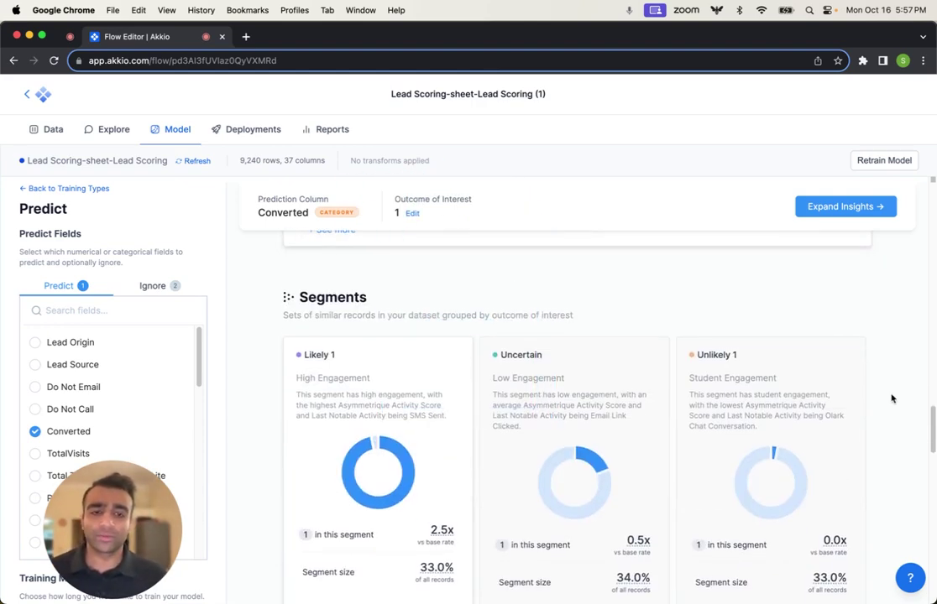
pyautogui.scroll(-1, 892, 399)
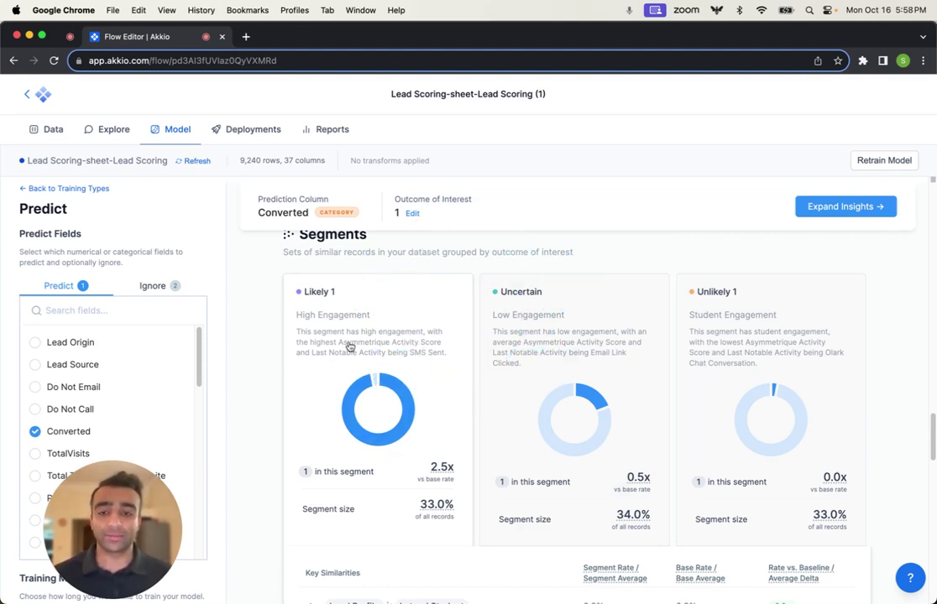
pyautogui.scroll(-1, 349, 347)
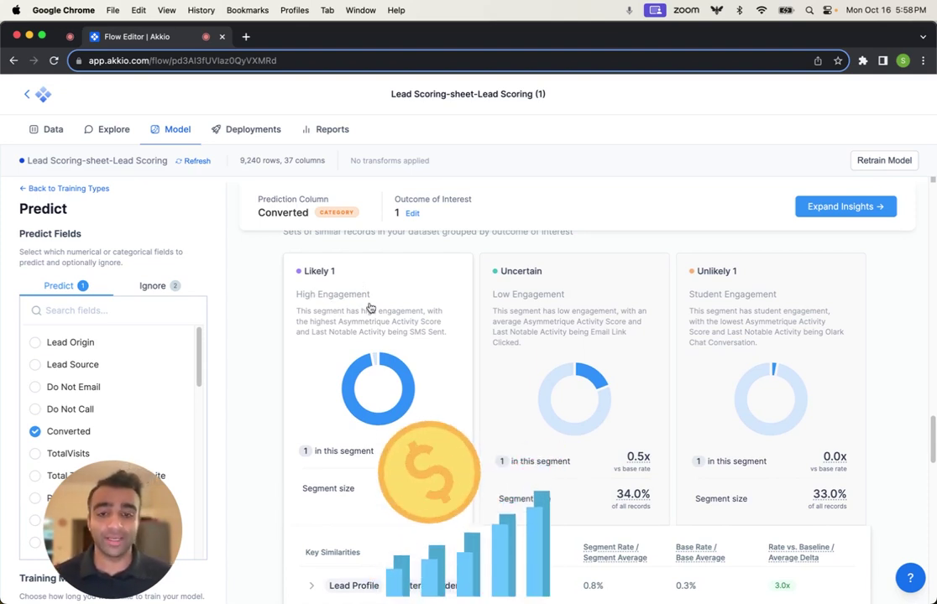
pyautogui.scroll(-5, 370, 307)
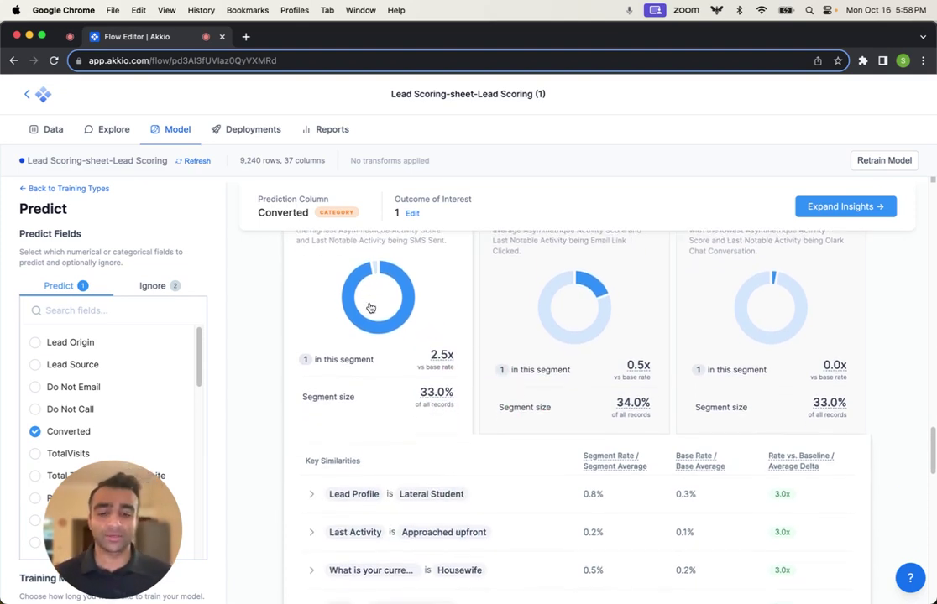
pyautogui.scroll(-5, 370, 308)
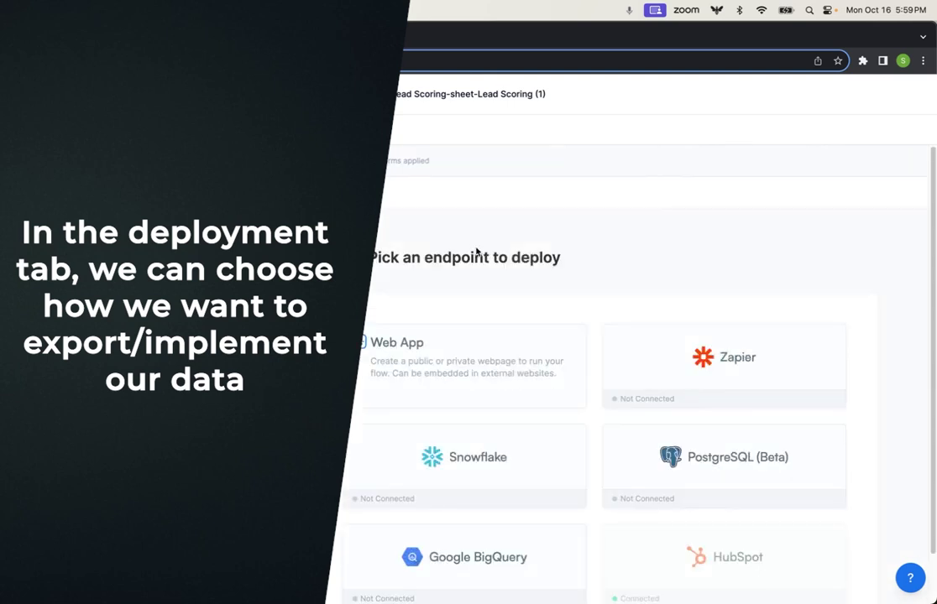
# - Scroll through the 'Pick an endpoint to deploy' grid to review the available endpoints
pyautogui.scroll(-2, 477, 254)
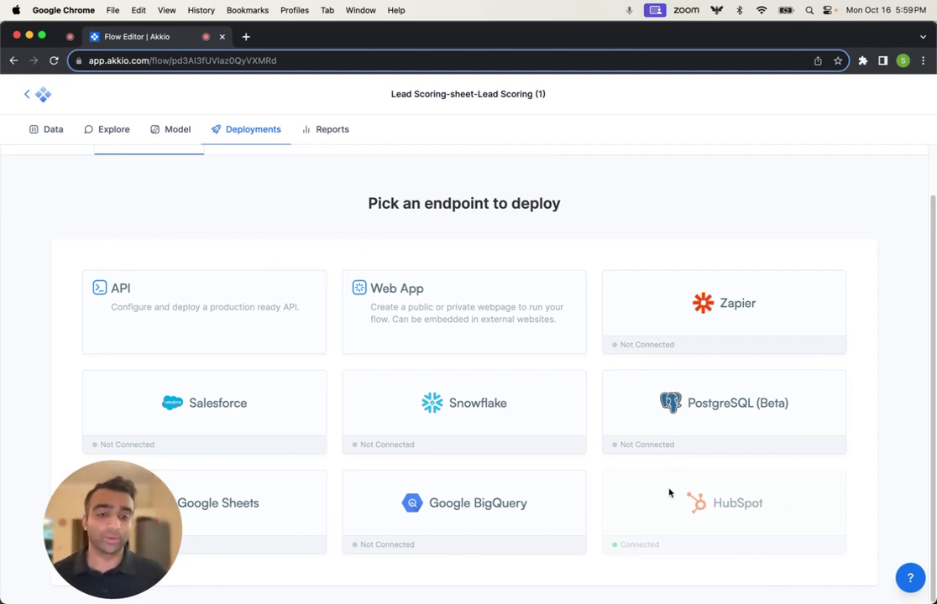
pyautogui.scroll(2, 289, 217)
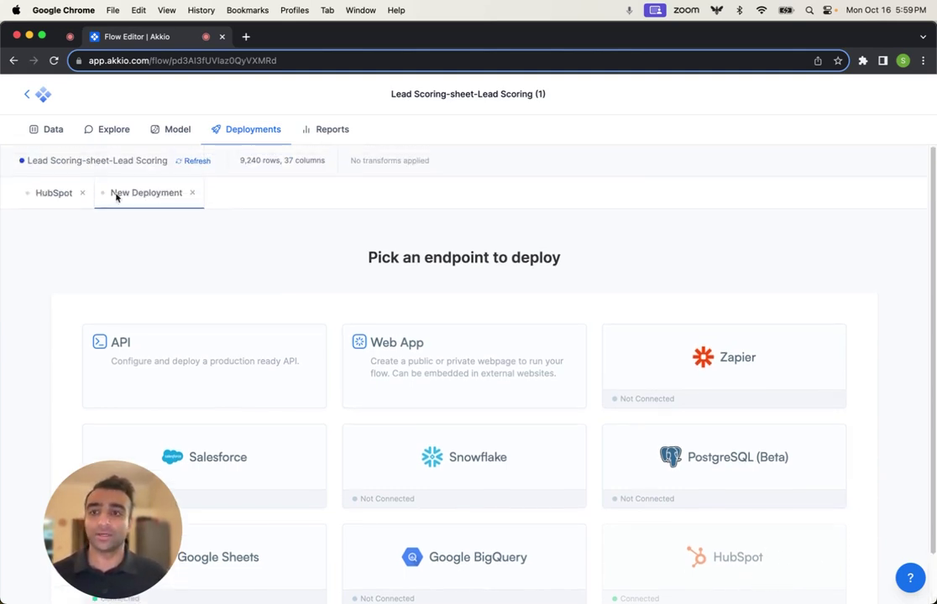
# - In the HubSpot deployment, select Contacts as the dataset and review its Daily schedule settings
pyautogui.click(66, 195)
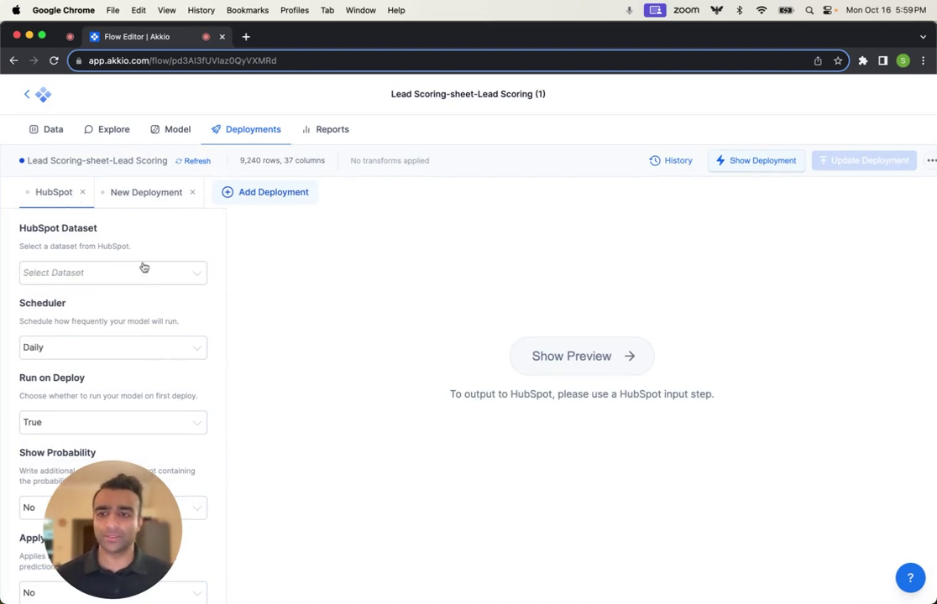
pyautogui.click(111, 276)
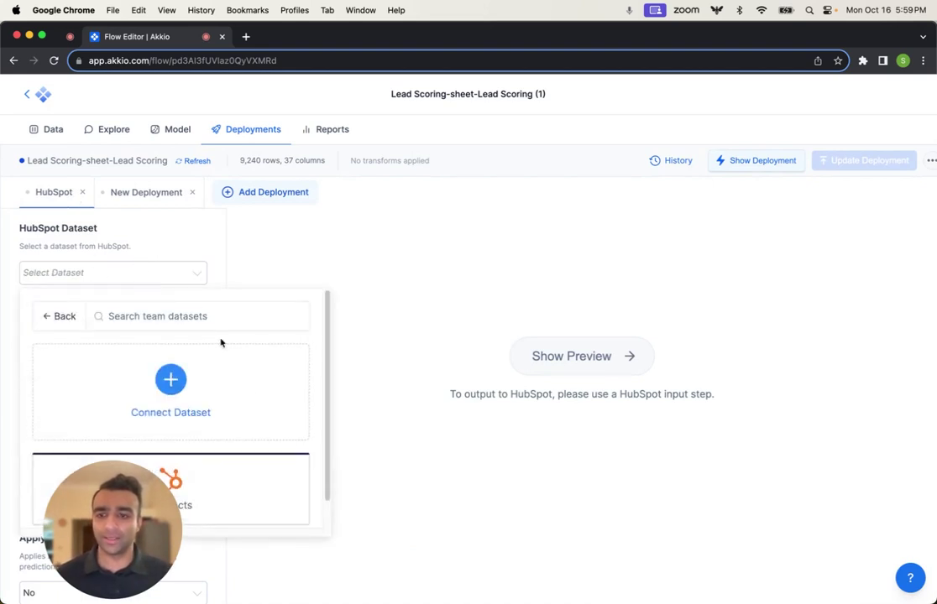
pyautogui.moveTo(159, 563); pyautogui.dragTo(461, 564)
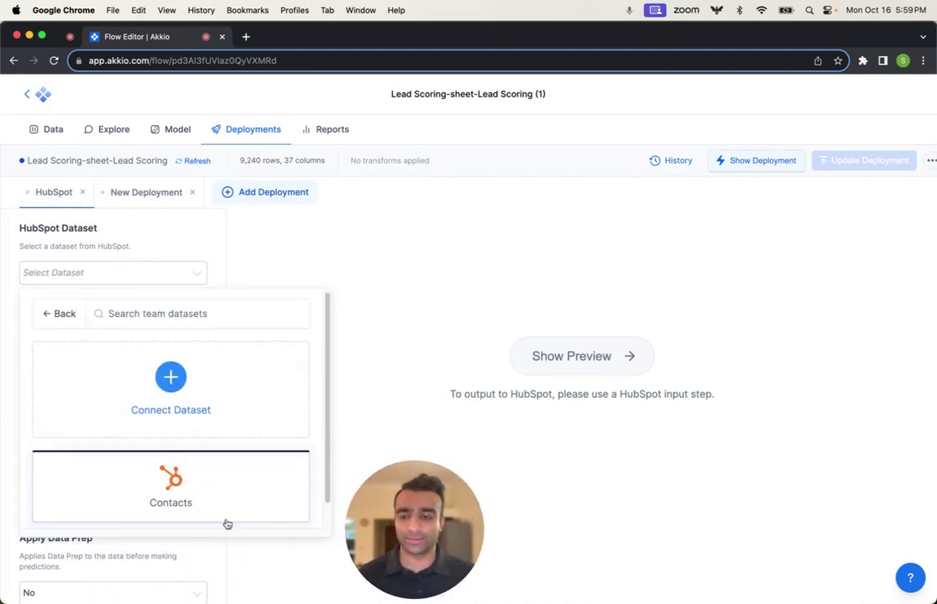
pyautogui.click(352, 336)
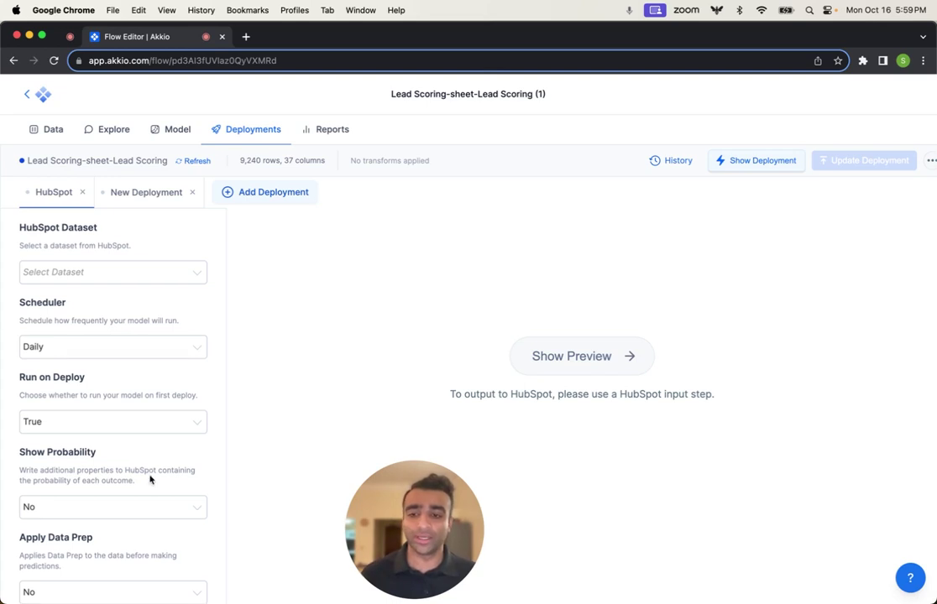
pyautogui.scroll(-1, 150, 475)
pyautogui.scroll(-2, 171, 491)
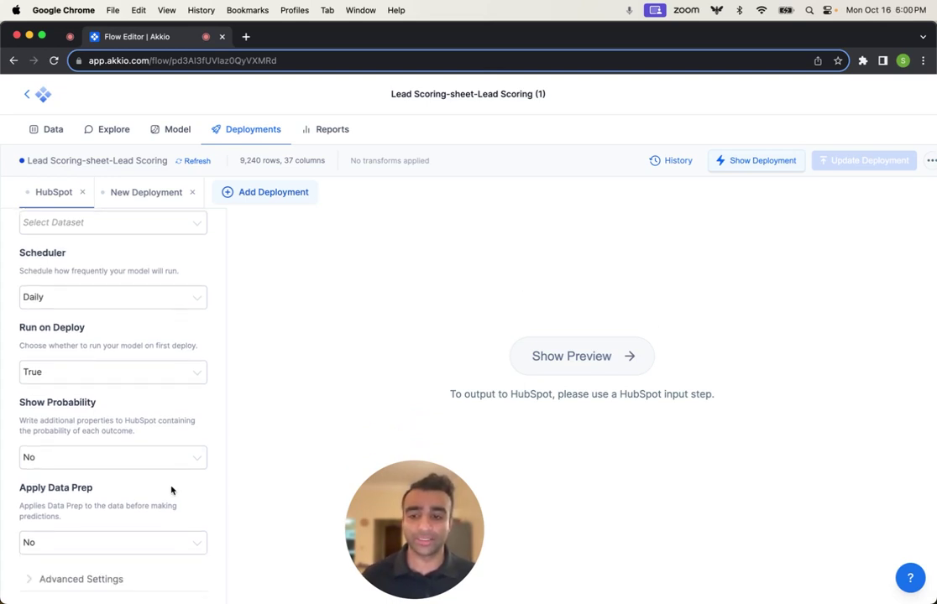